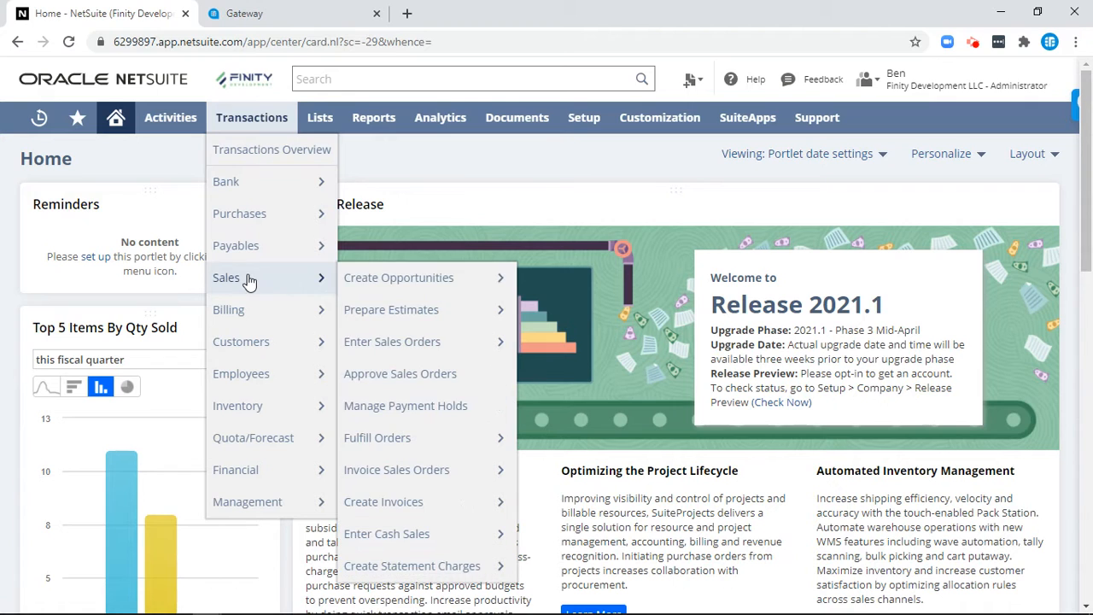
# Start a new sales order and set its customer to the existing test customer, record 53
pyautogui.click(392, 348)
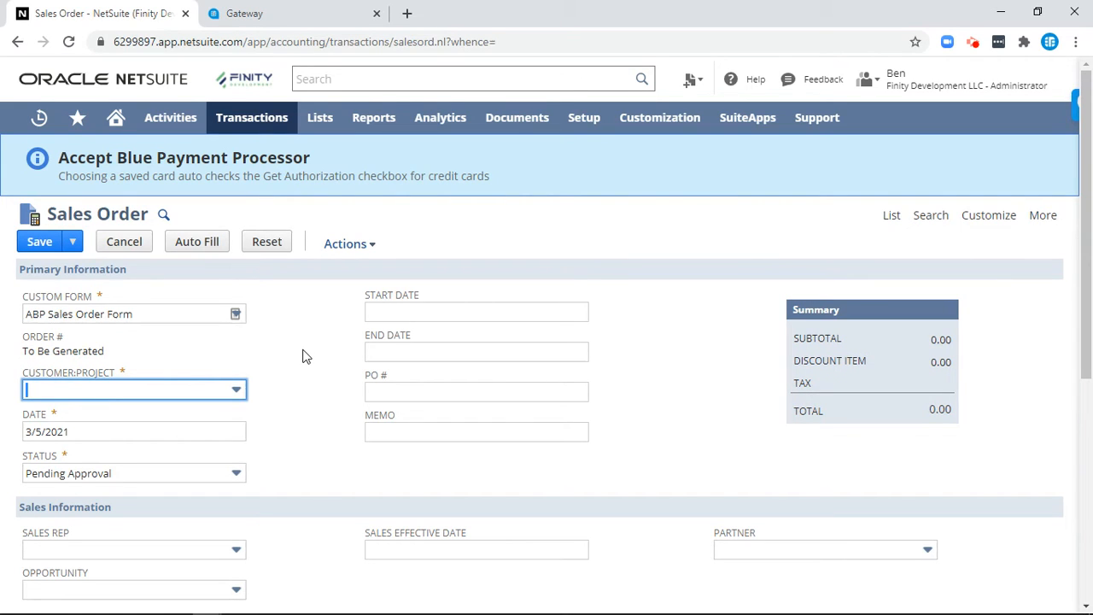
pyautogui.scroll(-1, 304, 356)
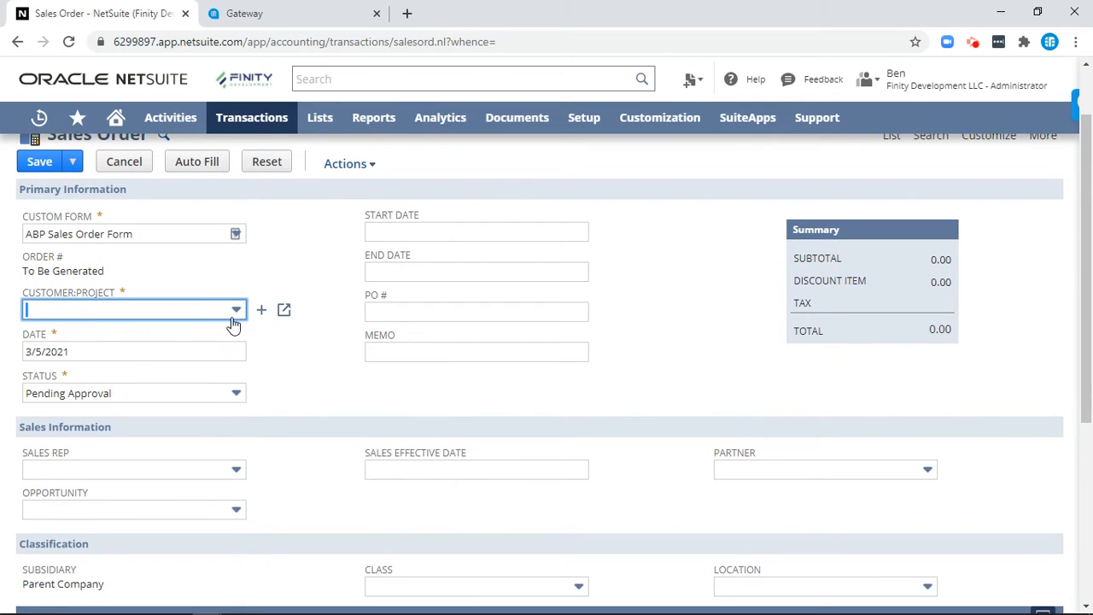
pyautogui.click(235, 315)
pyautogui.moveTo(391, 345); pyautogui.dragTo(380, 472)
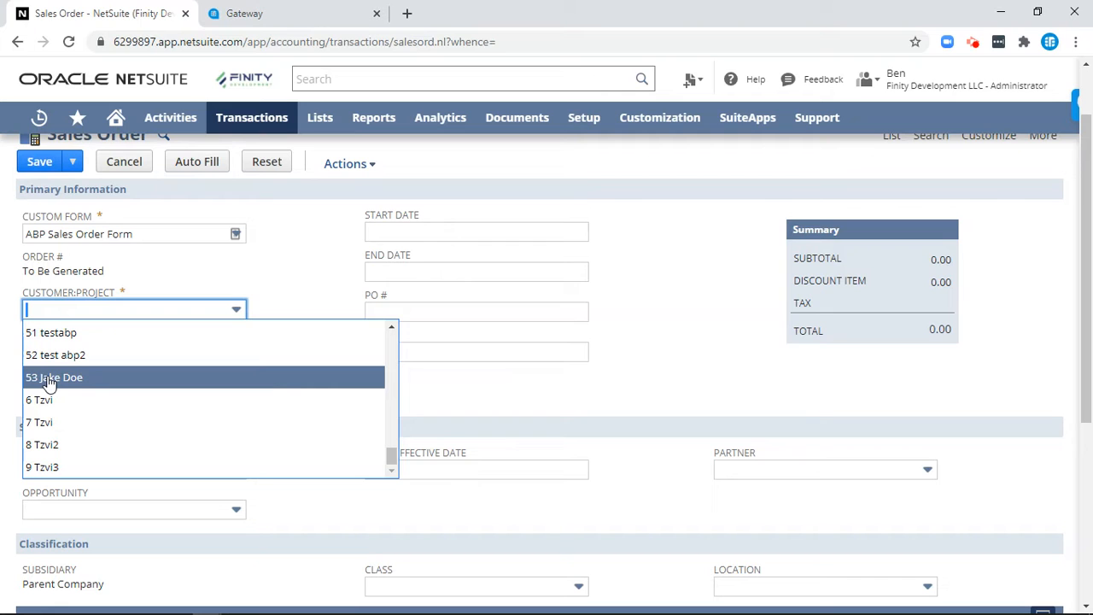
pyautogui.press('Return')
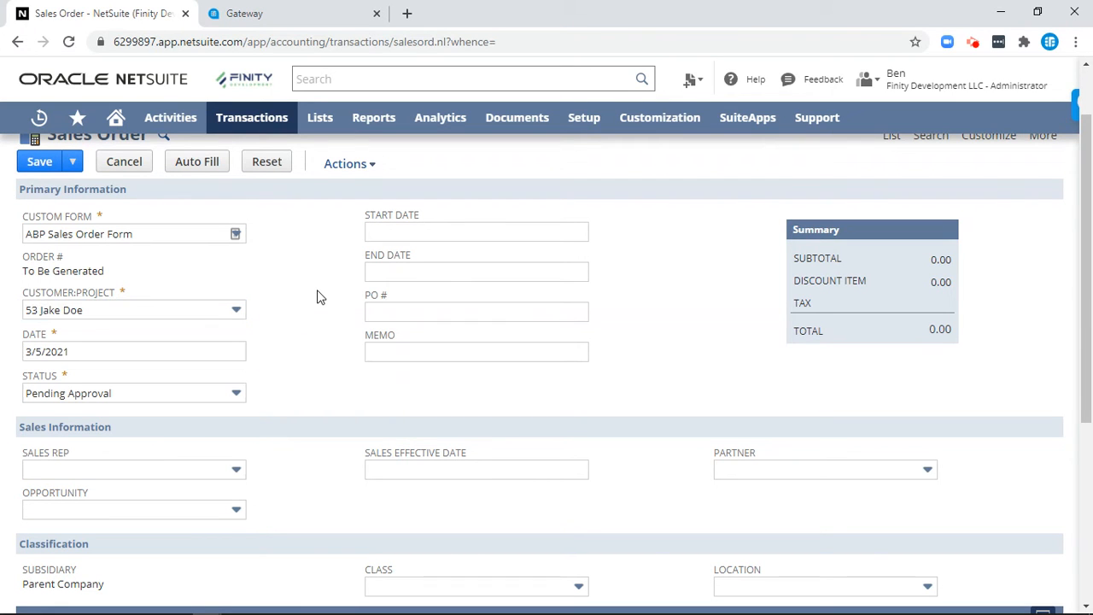
# Add the item Azis Non Inv Item to the sales order at a rate of 21
pyautogui.scroll(-4, 317, 296)
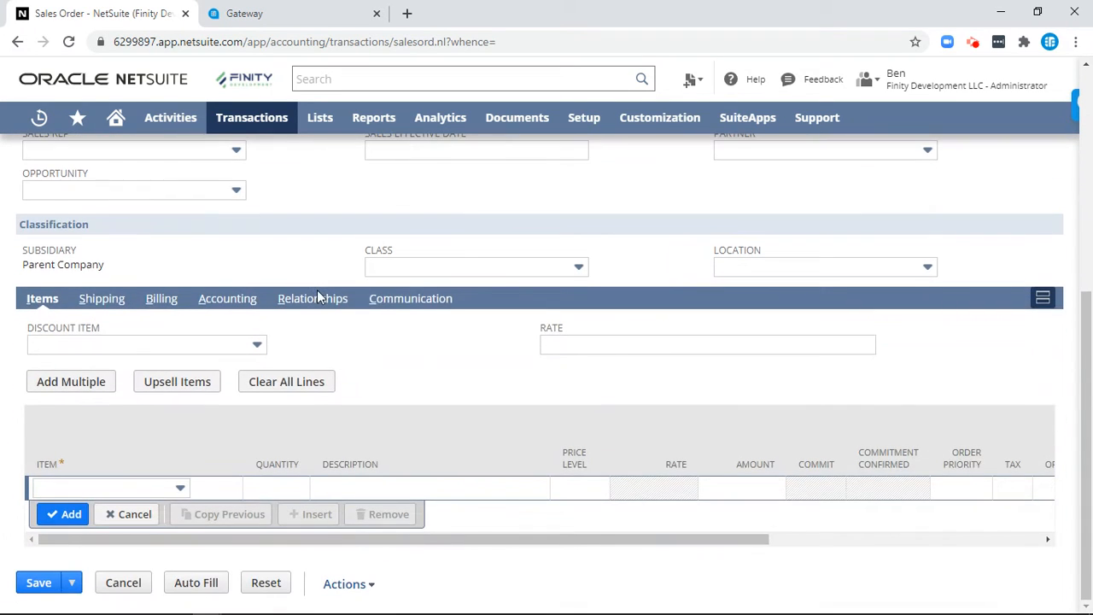
pyautogui.click(180, 487)
pyautogui.moveTo(187, 379); pyautogui.dragTo(187, 444)
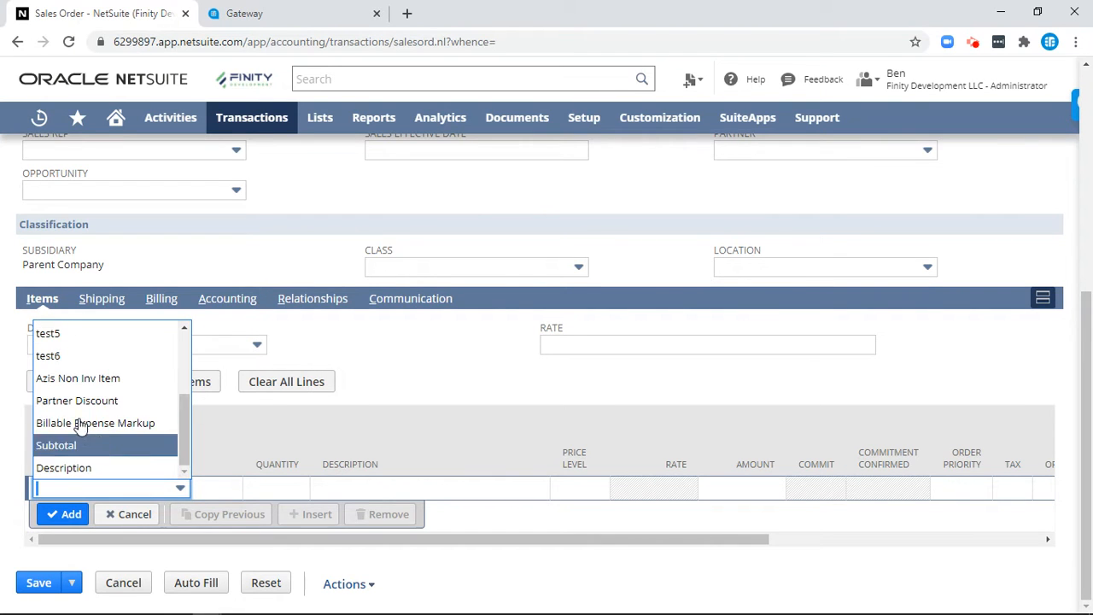
pyautogui.click(79, 384)
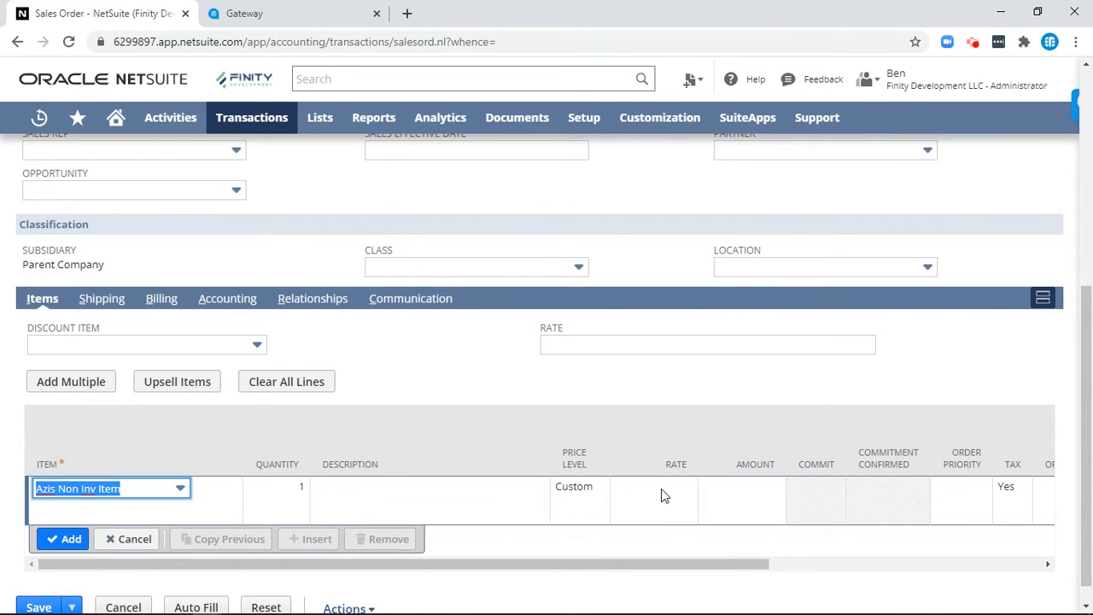
pyautogui.click(672, 489)
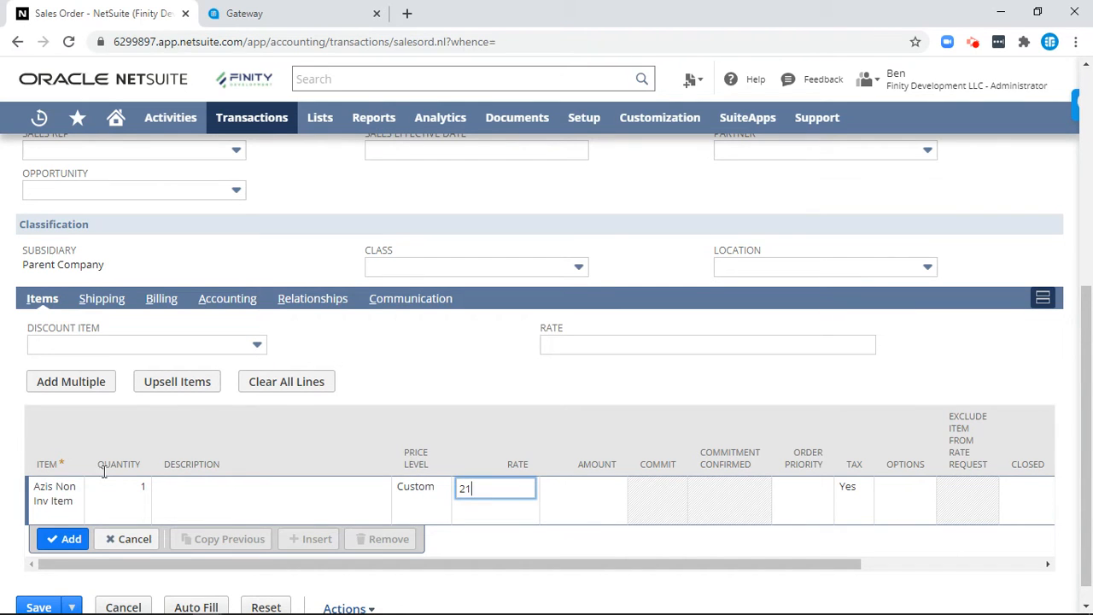
pyautogui.click(74, 540)
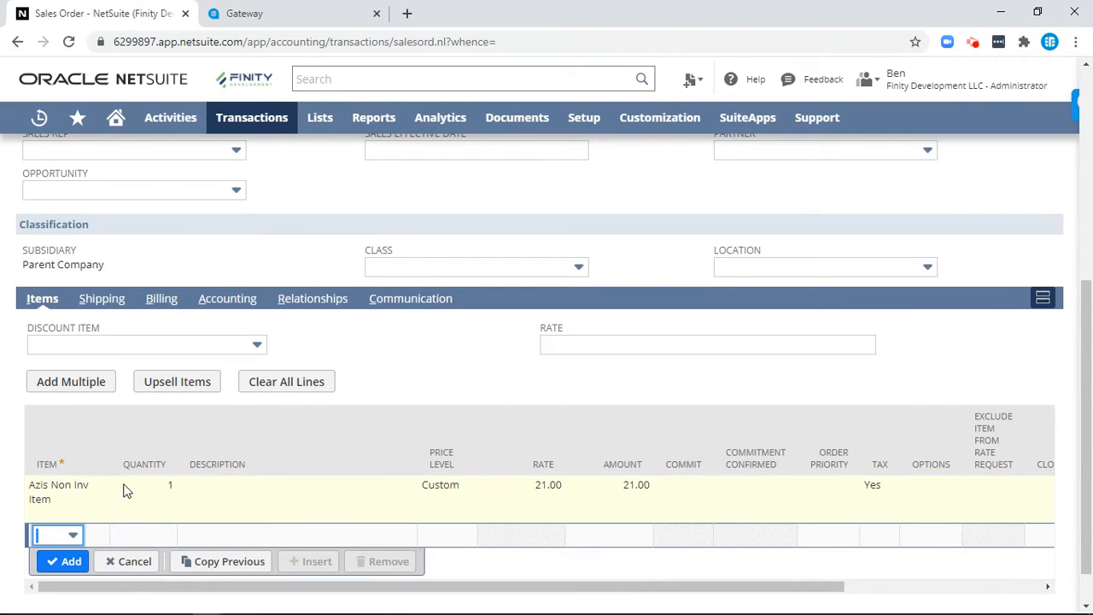
# In the order's billing details, choose the customer's saved VISA card as the payment card
pyautogui.click(160, 299)
pyautogui.scroll(-3, 231, 359)
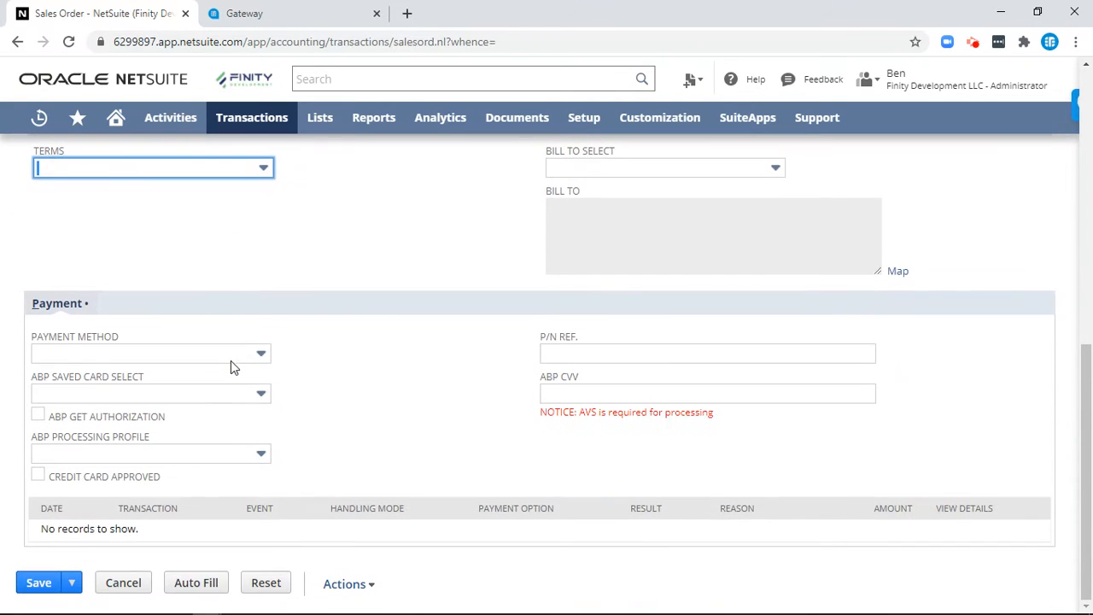
pyautogui.click(262, 397)
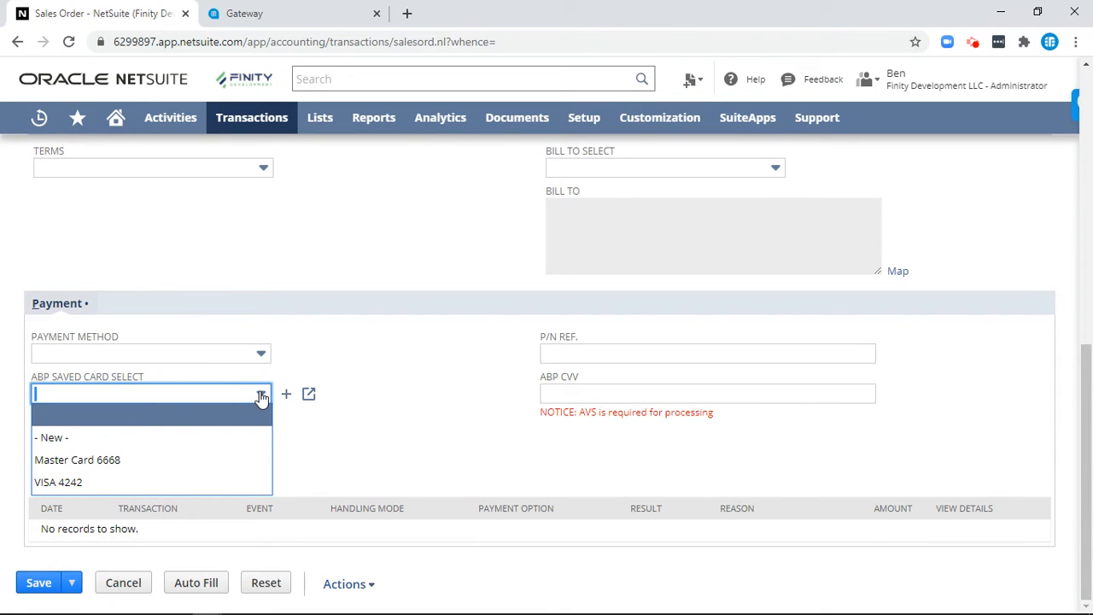
pyautogui.click(54, 481)
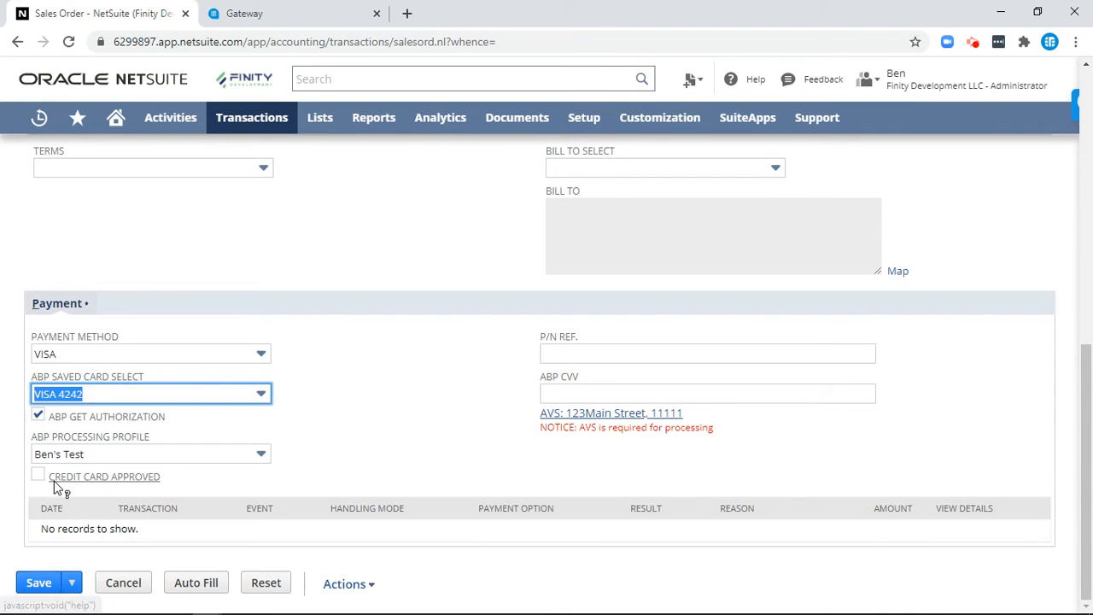
# Start a new ABP saved card record with type American Express and close it without saving
pyautogui.click(287, 398)
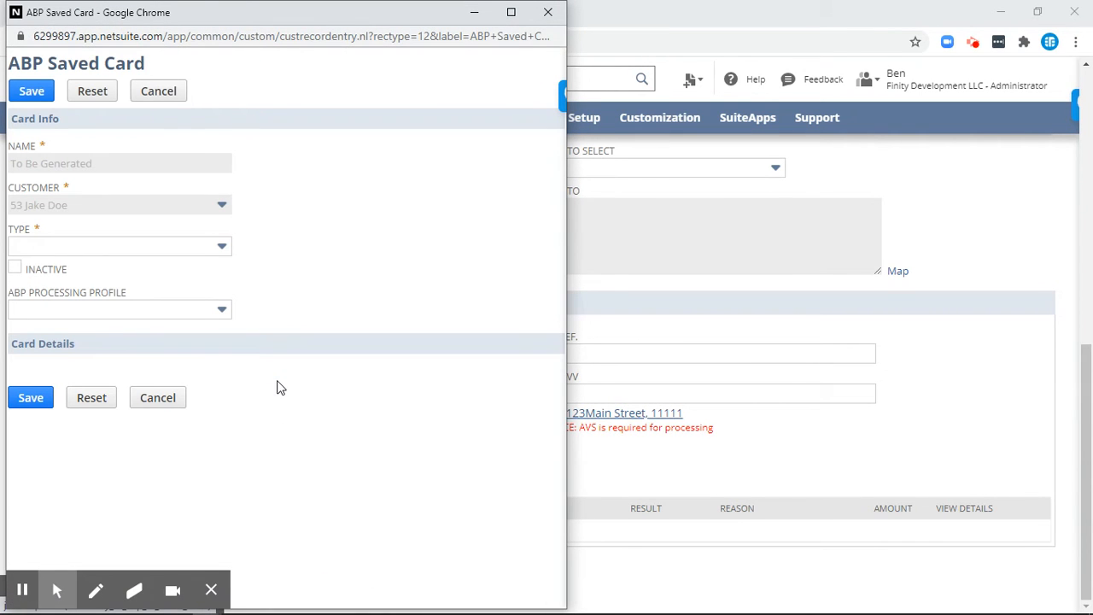
pyautogui.click(212, 590)
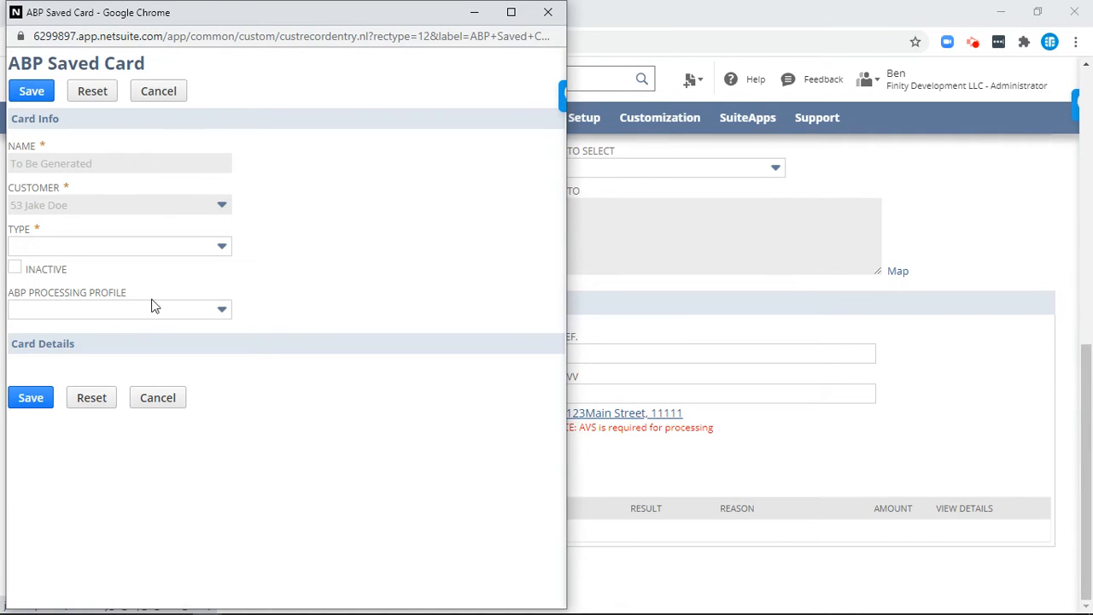
pyautogui.click(203, 252)
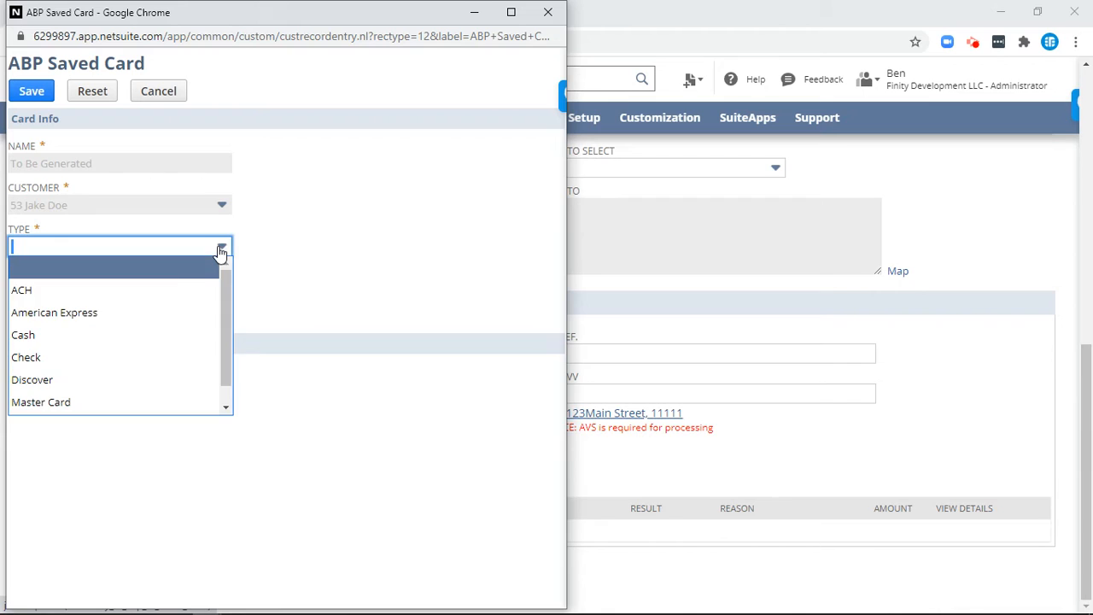
pyautogui.click(103, 314)
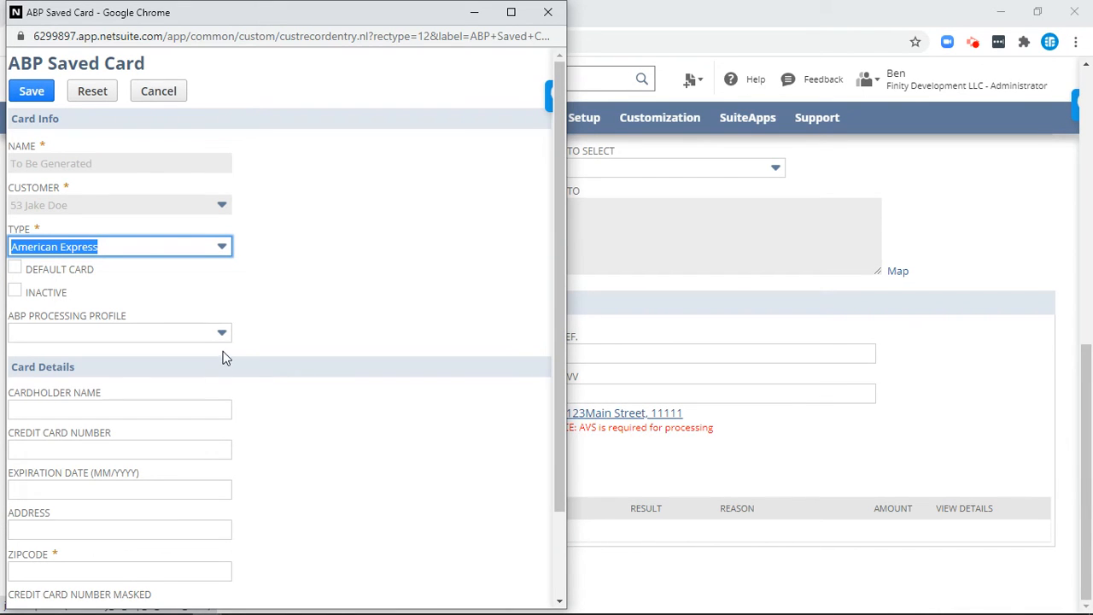
pyautogui.click(553, 16)
pyautogui.click(373, 128)
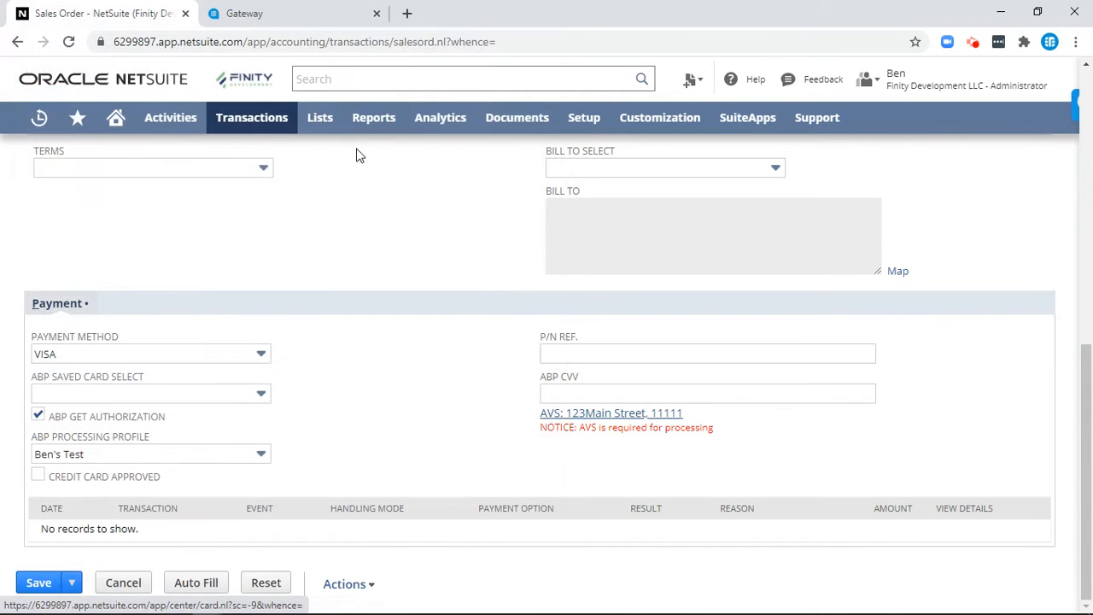
# Select the saved VISA card for the payment again and save the sales order
pyautogui.click(261, 394)
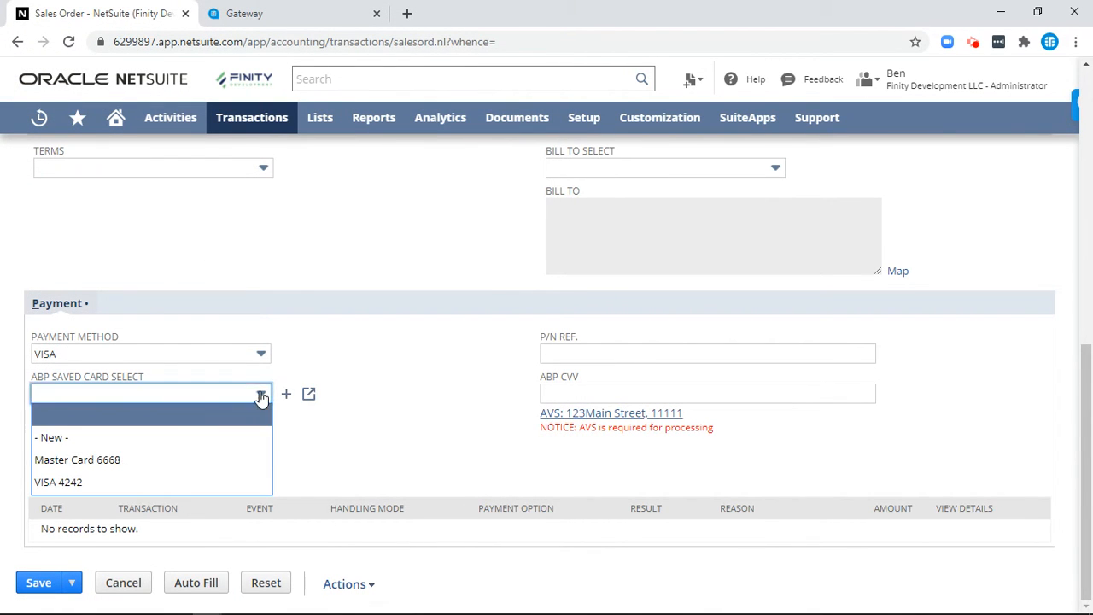
pyautogui.click(65, 490)
pyautogui.click(359, 421)
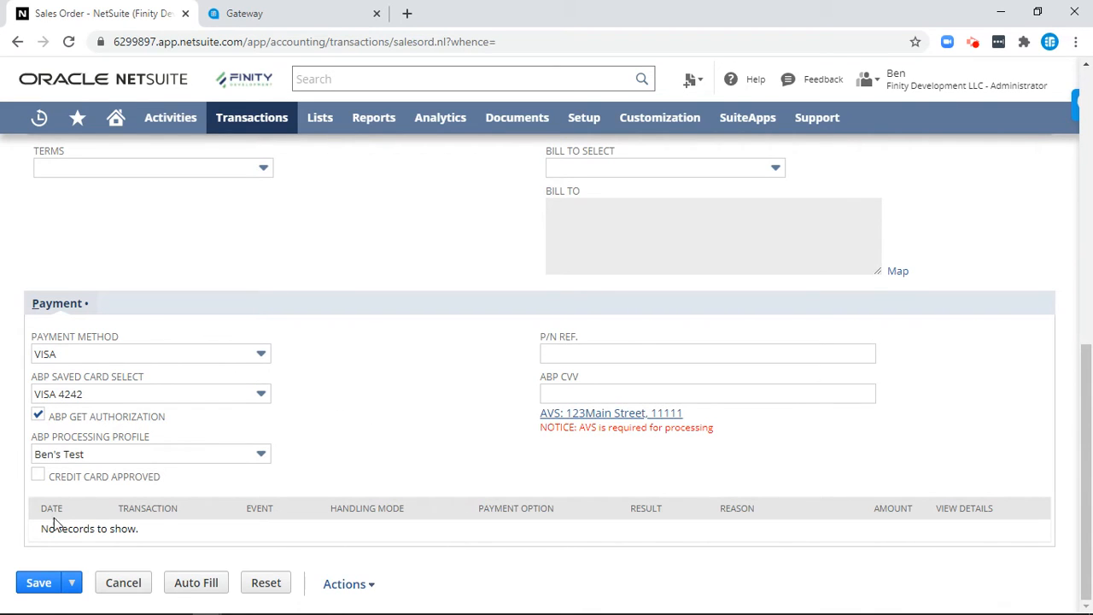
pyautogui.click(39, 583)
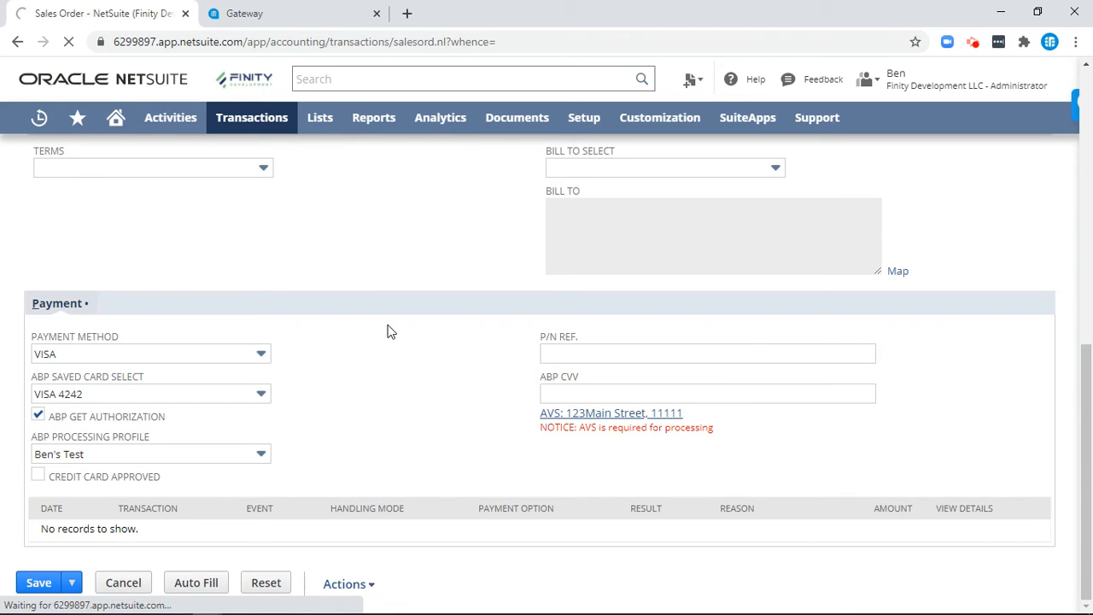
# Review the saved sales order's billing details and its Accept Blue transaction log
pyautogui.scroll(8, 404, 299)
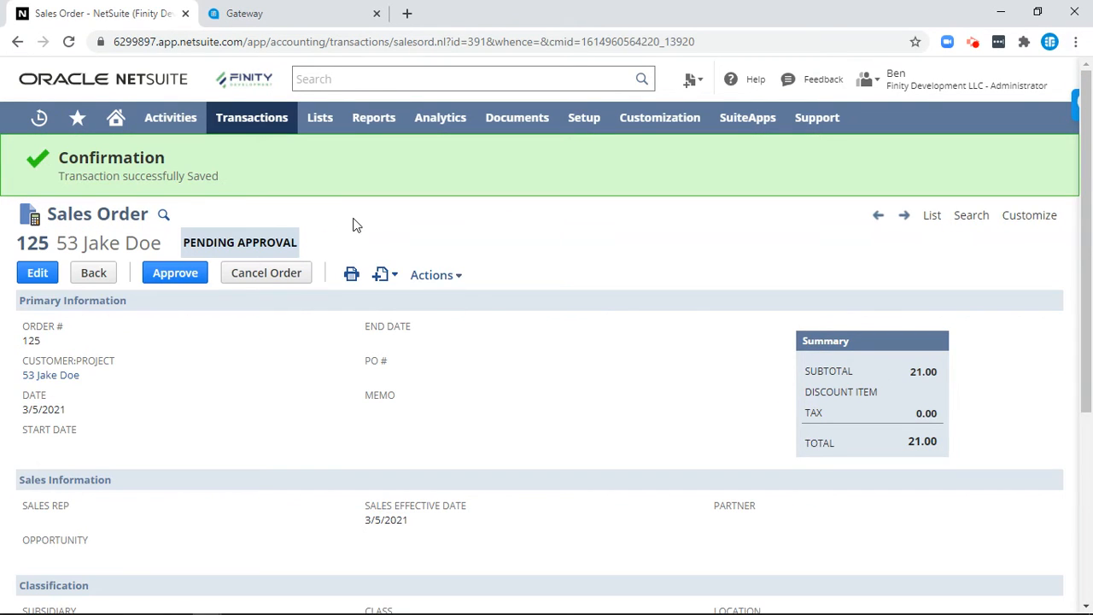
pyautogui.scroll(-5, 356, 224)
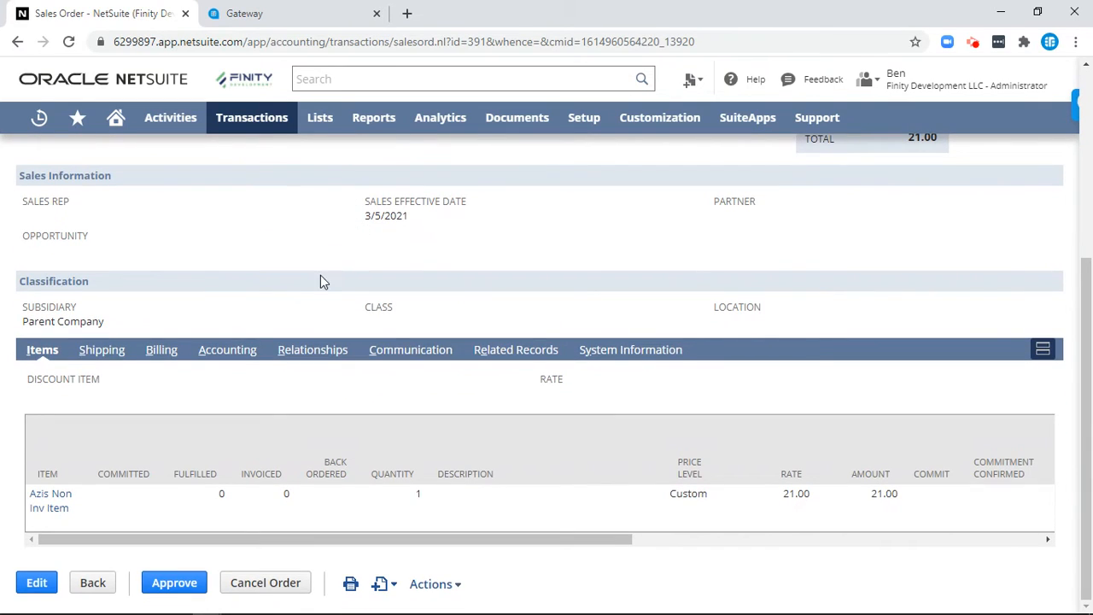
pyautogui.click(161, 350)
pyautogui.scroll(-3, 158, 410)
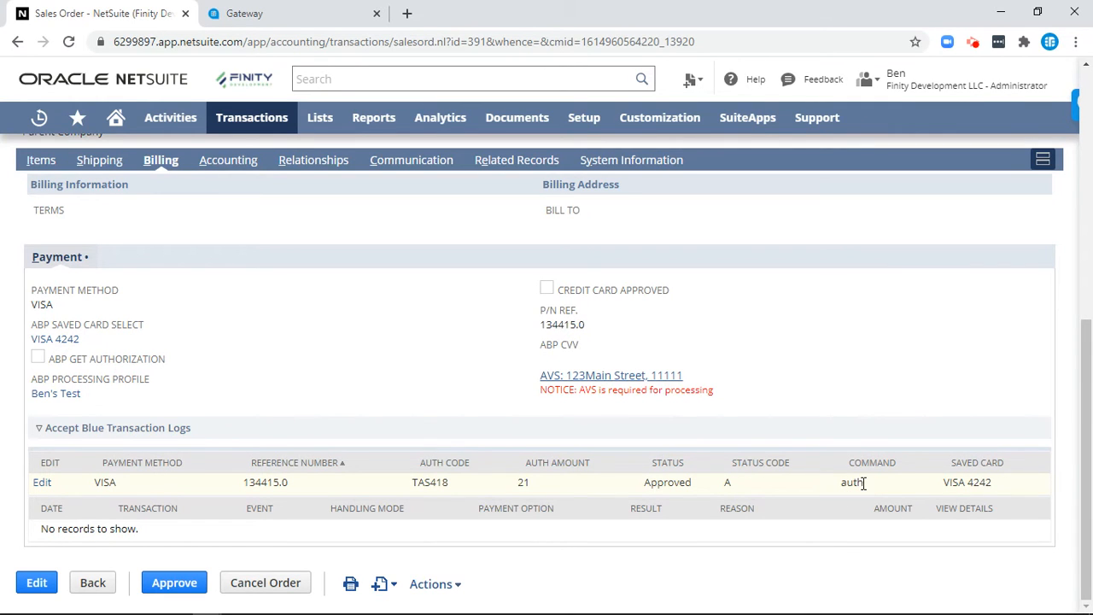
pyautogui.scroll(3, 243, 349)
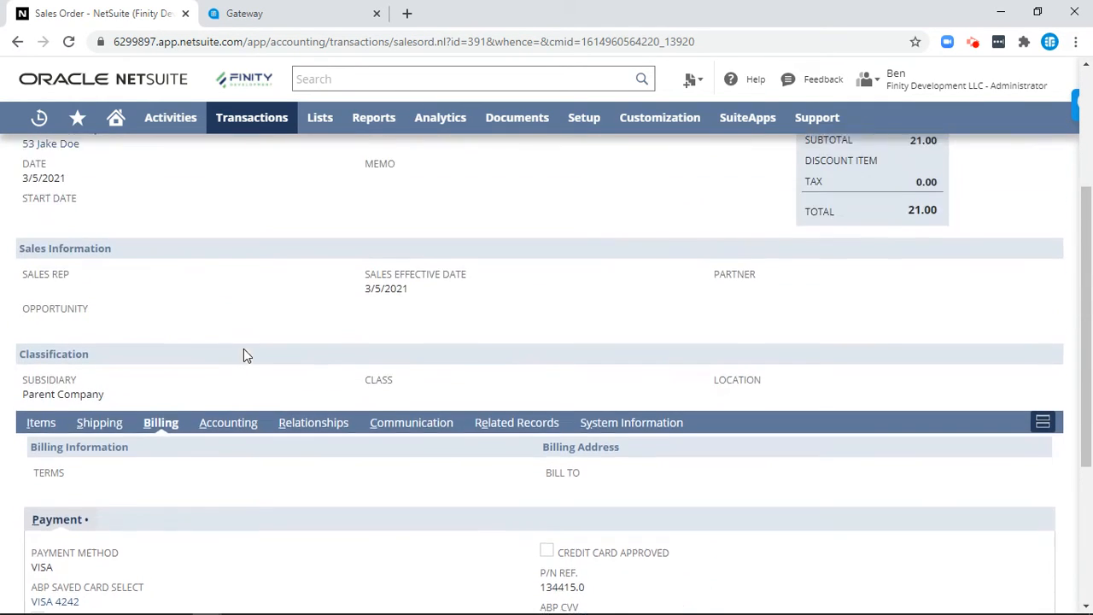
pyautogui.scroll(3, 244, 350)
# Switch to the accept.blue gateway and refresh the transaction report to check the newest transaction's status
pyautogui.click(249, 16)
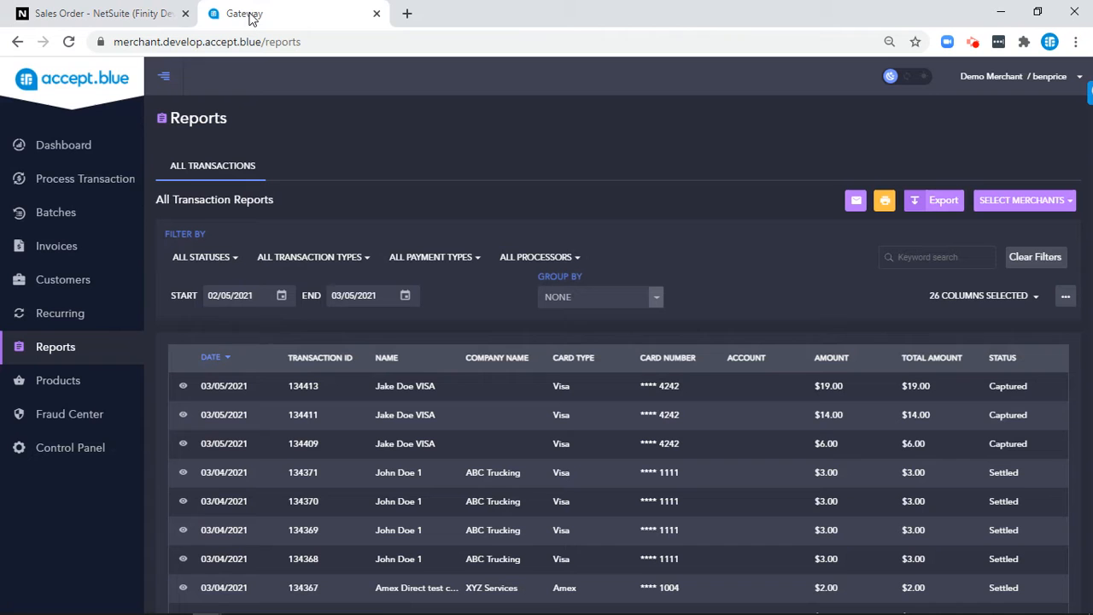
pyautogui.click(68, 42)
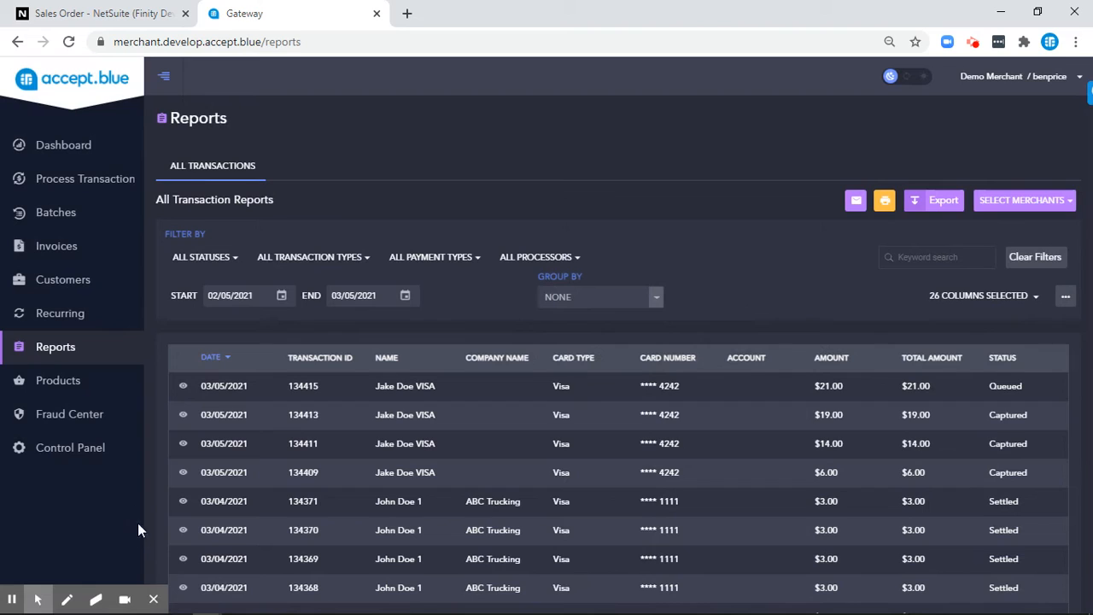
pyautogui.click(153, 597)
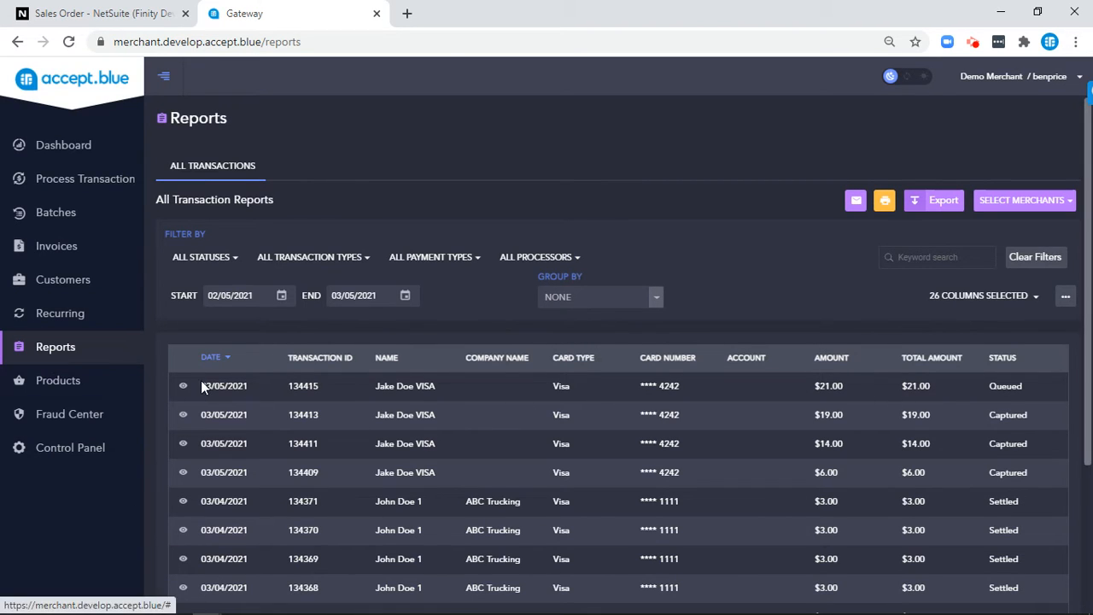
pyautogui.moveTo(1033, 384); pyautogui.dragTo(979, 389)
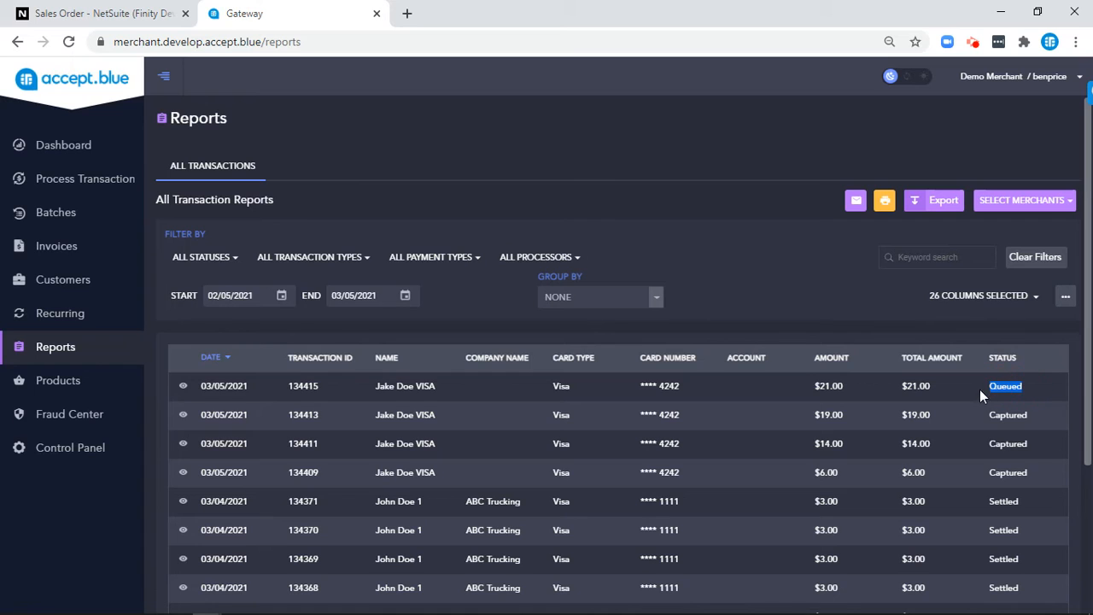
# Examine the newest transaction's result, details and source in the report, and collapse its details
pyautogui.click(183, 385)
pyautogui.scroll(-2, 204, 408)
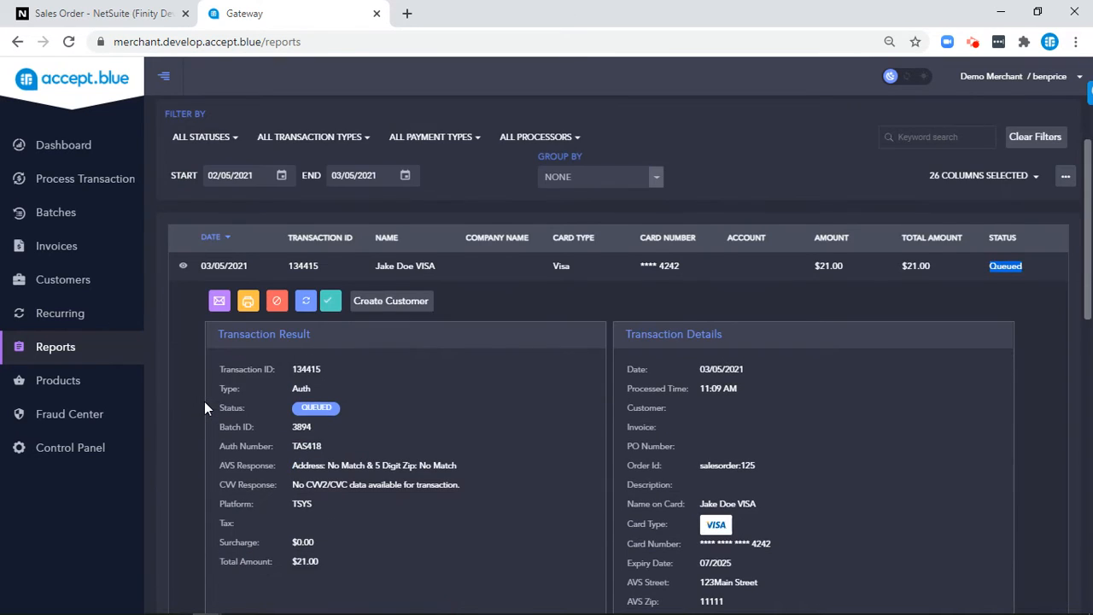
pyautogui.scroll(-2, 204, 408)
pyautogui.scroll(-2, 204, 408)
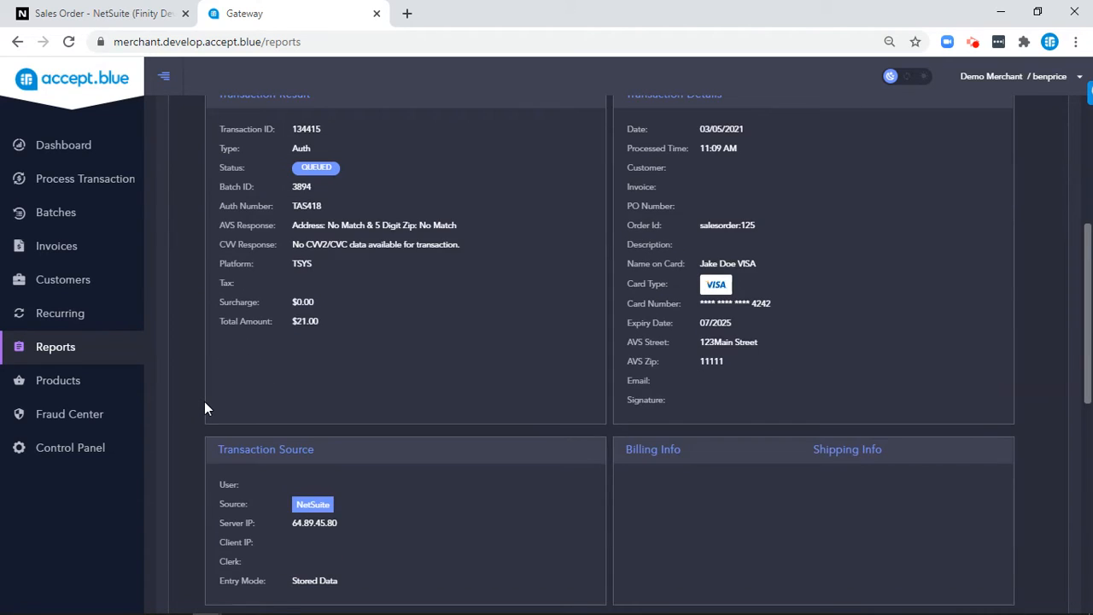
pyautogui.scroll(-1, 204, 408)
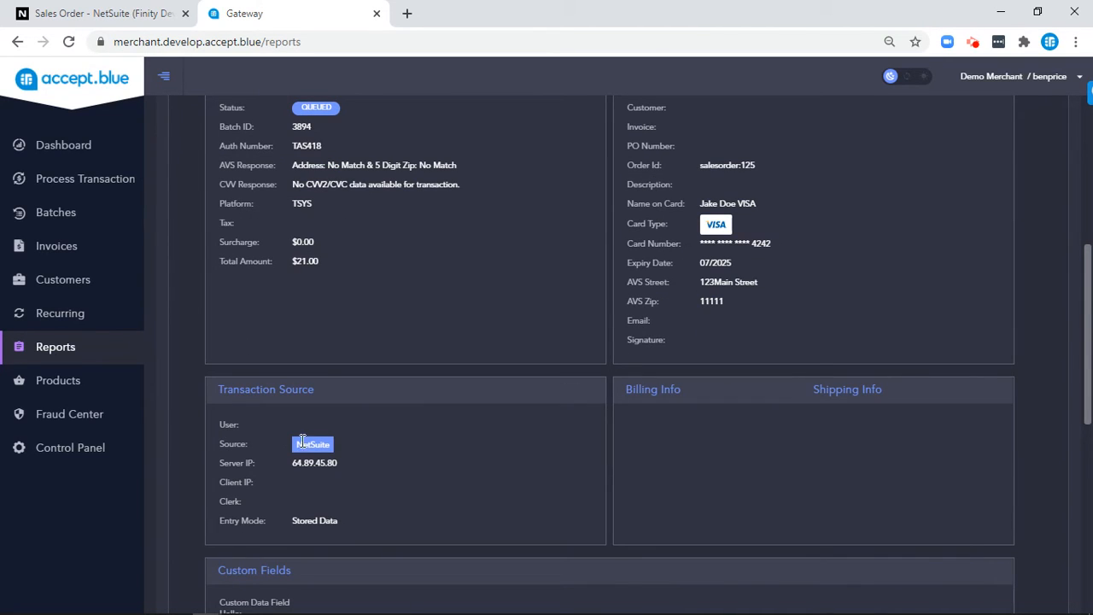
pyautogui.scroll(5, 336, 439)
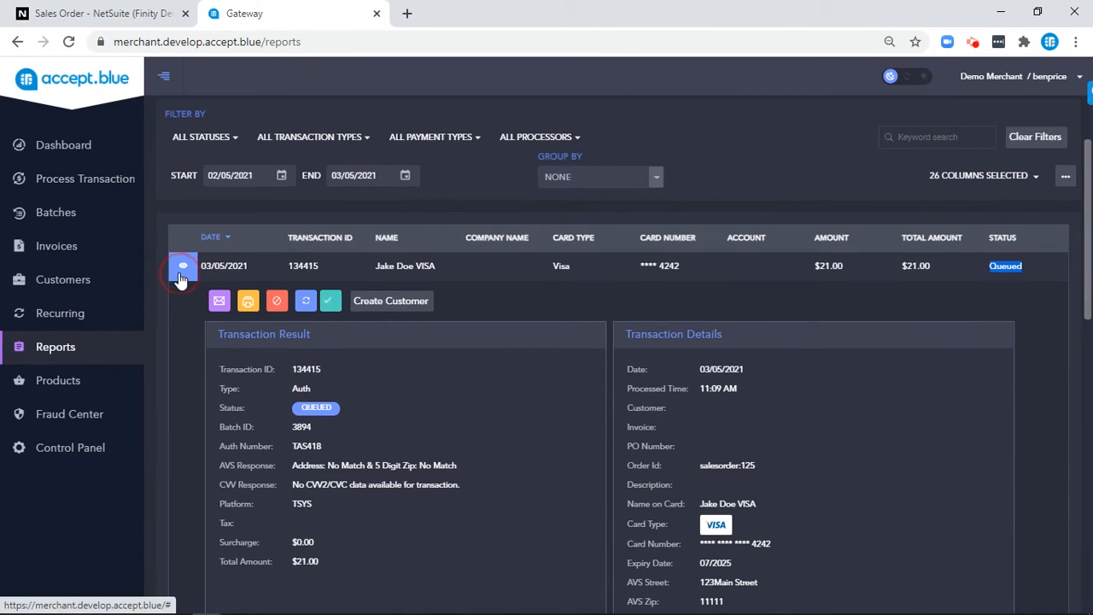
pyautogui.click(182, 268)
pyautogui.scroll(2, 180, 289)
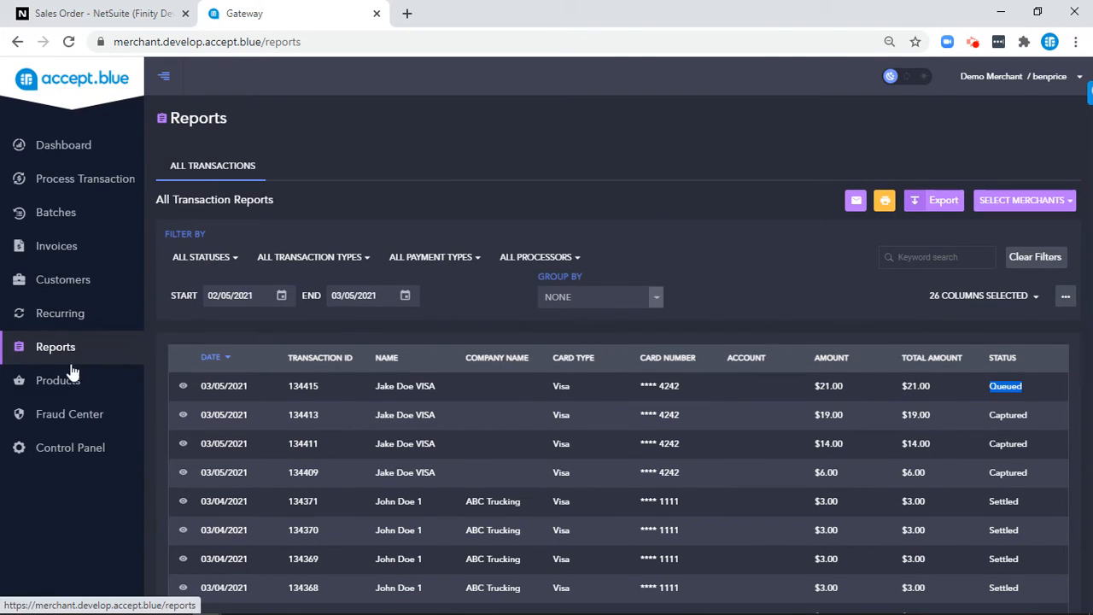
# Expand the $21.00 transaction again to inspect its available actions, including Capture, and collapse it
pyautogui.click(183, 388)
pyautogui.scroll(-1, 183, 394)
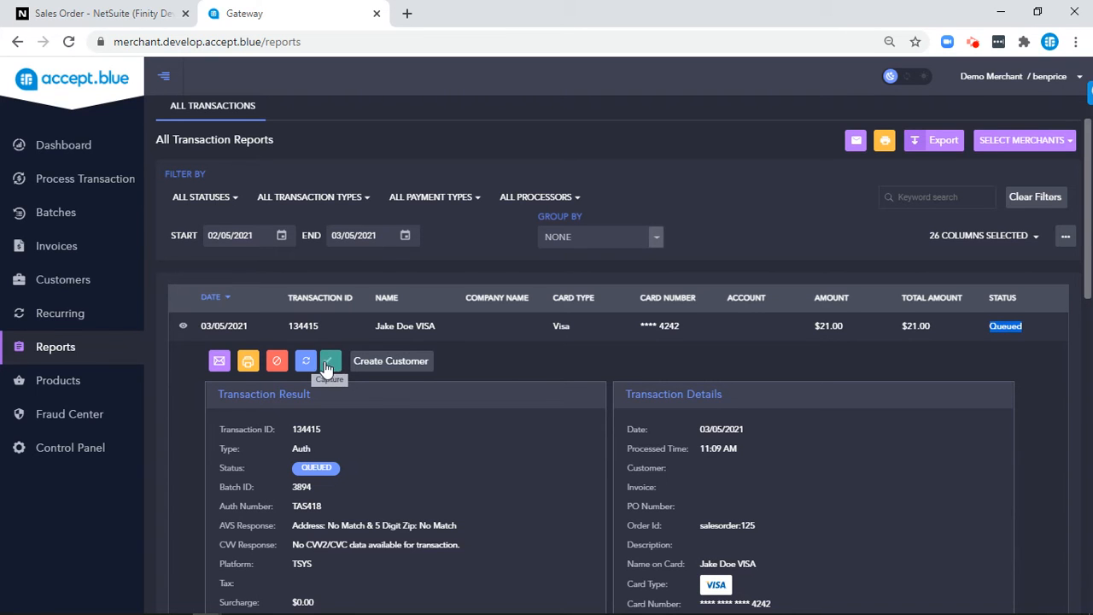
pyautogui.click(183, 325)
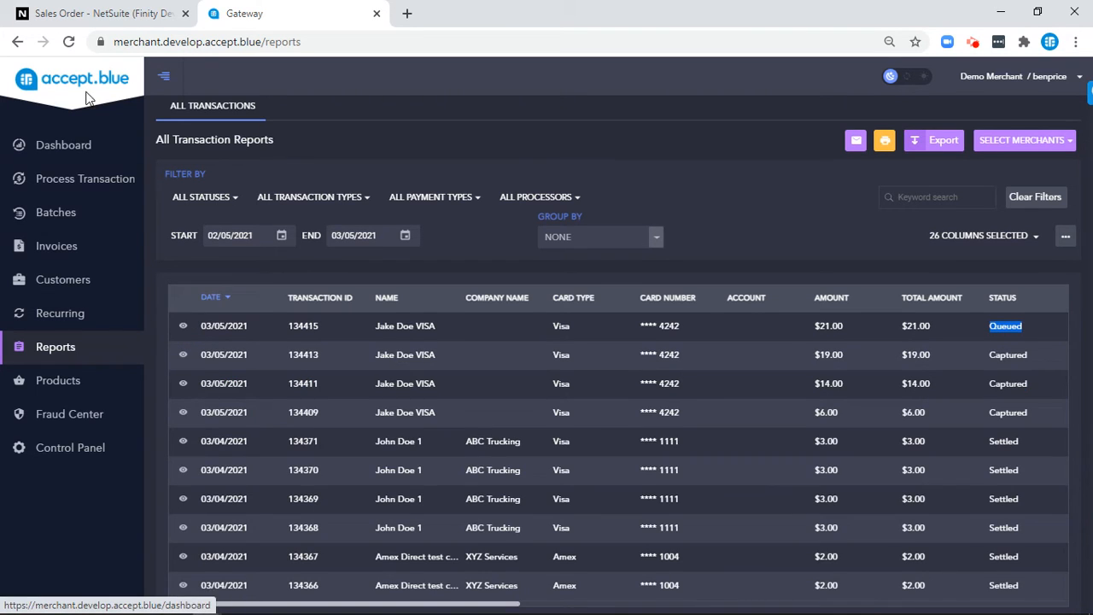
# Switch back to the sales order in NetSuite, approve it and bill it to start a cash sale
pyautogui.click(90, 13)
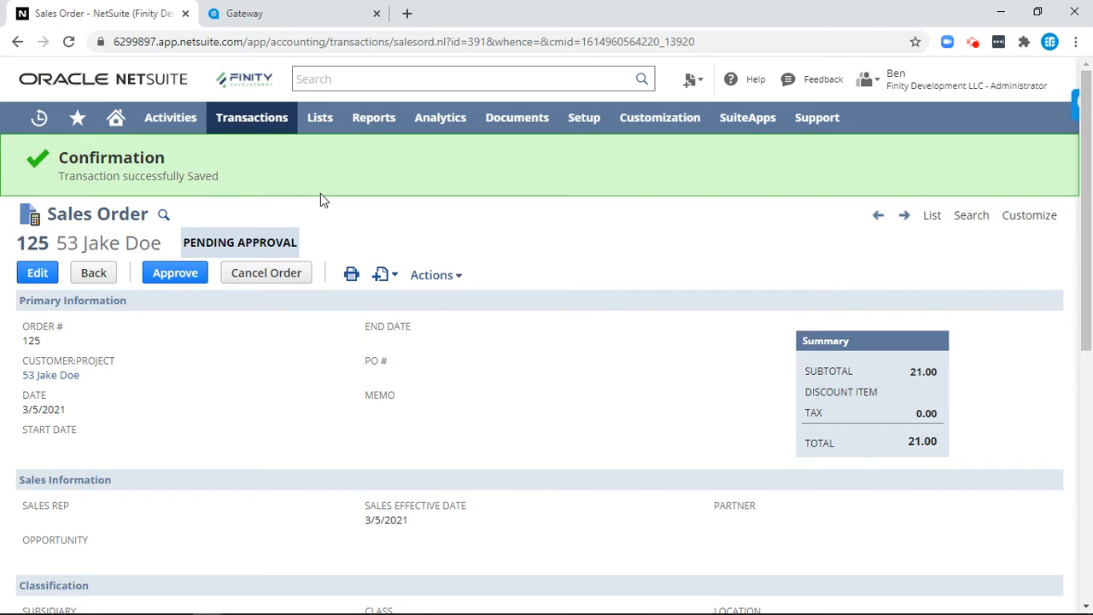
pyautogui.click(184, 275)
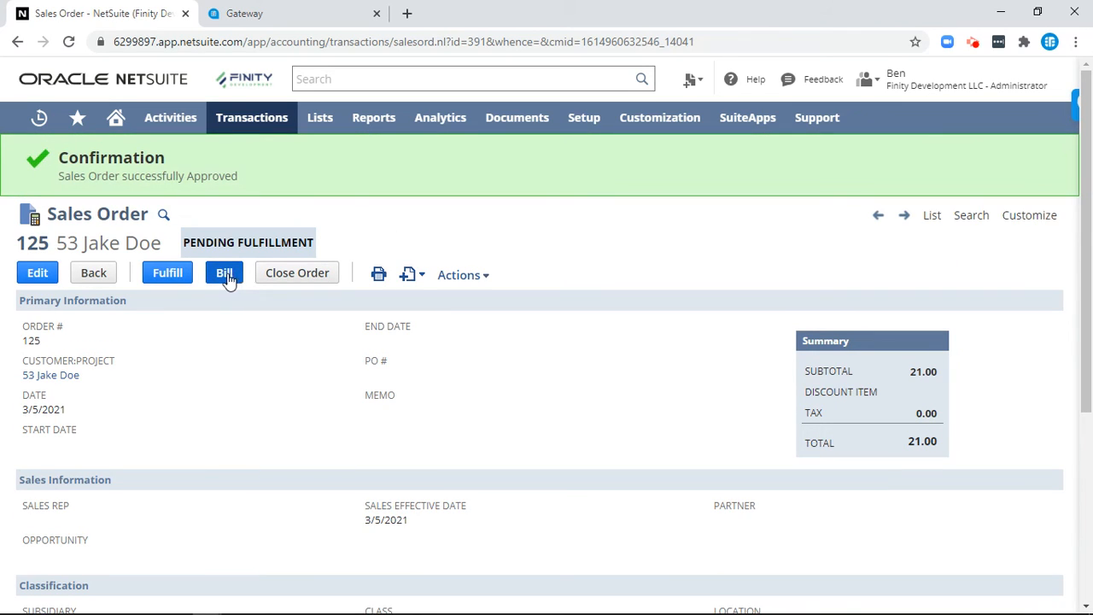
pyautogui.click(225, 275)
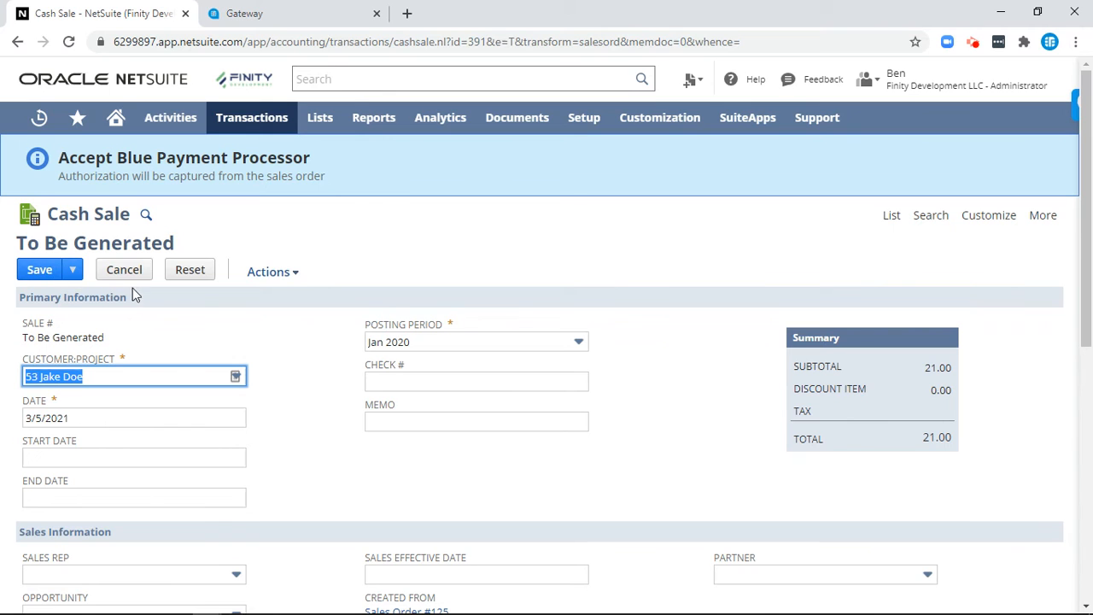
# Check the cash sale's payment details and Accept Blue transaction log, and save it, accepting the backdating to a previous period
pyautogui.scroll(-6, 199, 307)
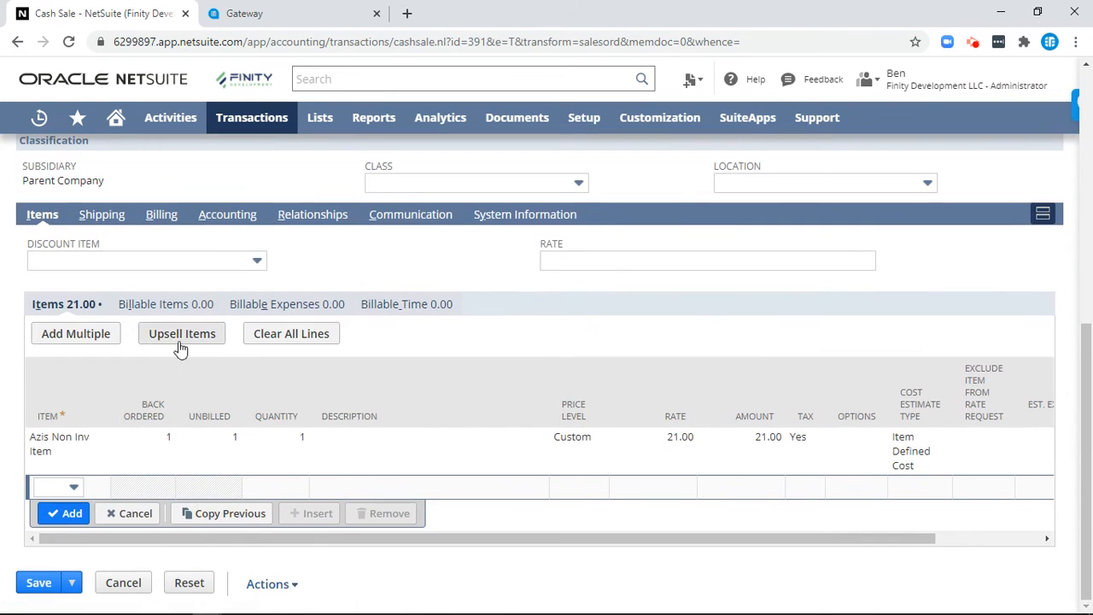
pyautogui.click(152, 220)
pyautogui.scroll(-2, 234, 383)
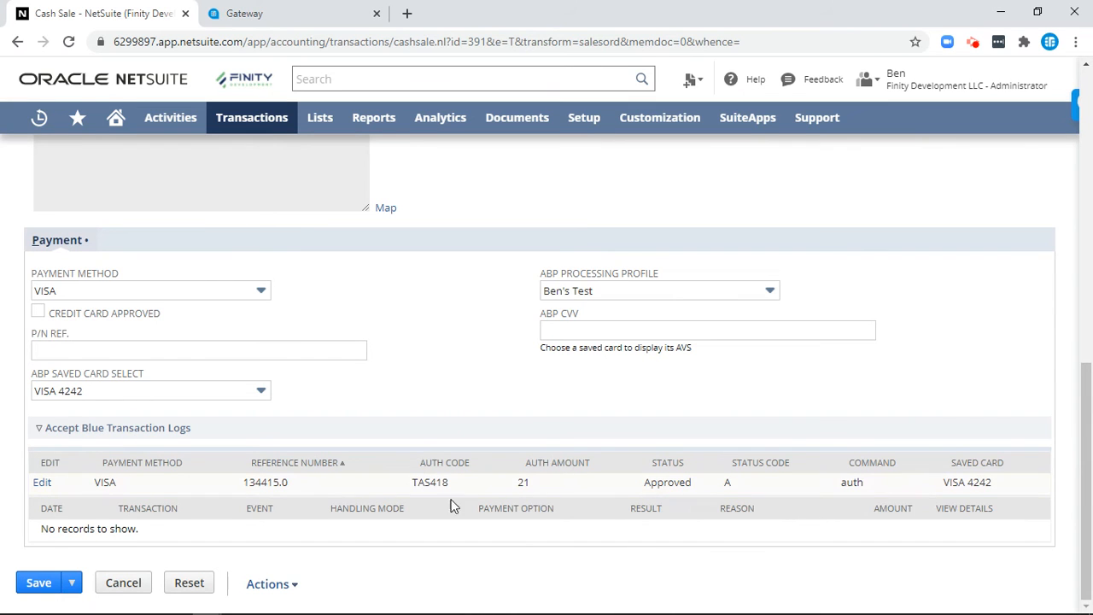
pyautogui.scroll(10, 139, 484)
pyautogui.scroll(2, 118, 436)
pyautogui.click(39, 269)
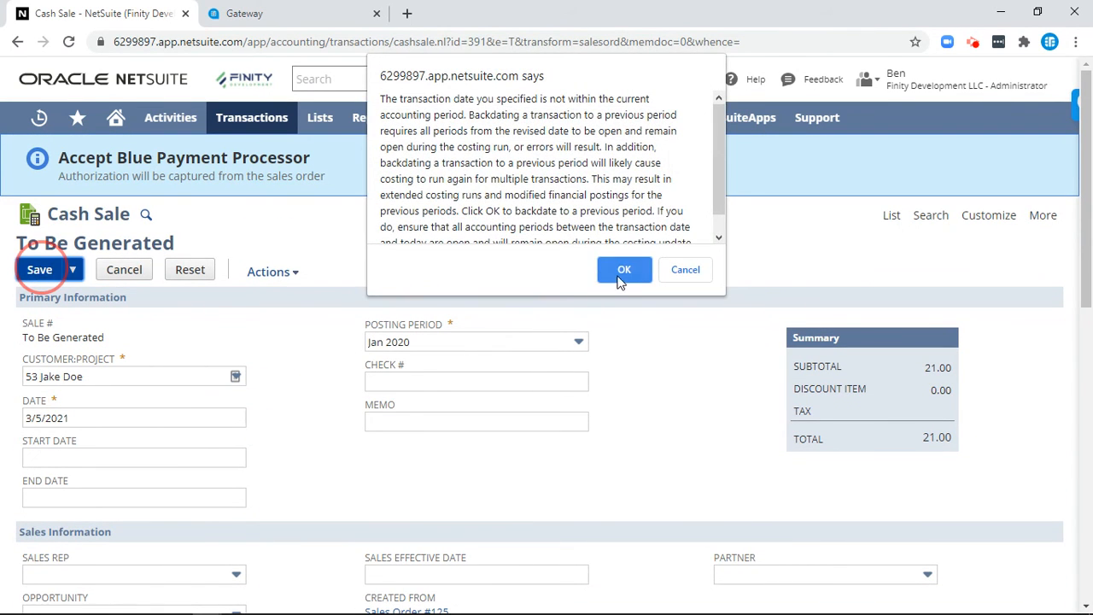
pyautogui.click(618, 275)
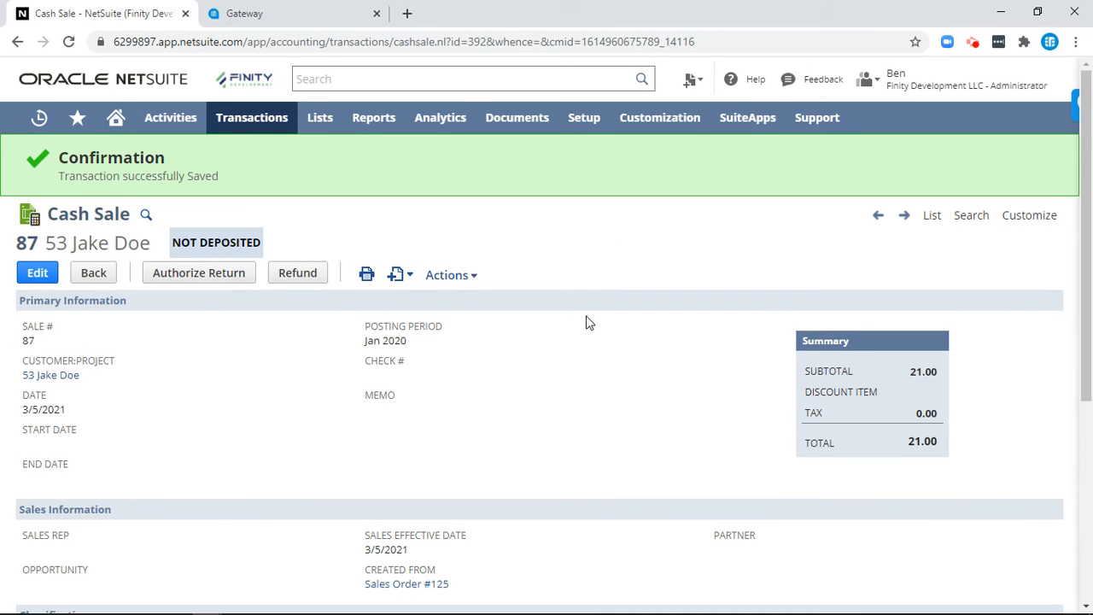
# Review the saved cash sale's billing details and the command recorded in its Accept Blue transaction log
pyautogui.scroll(-4, 586, 323)
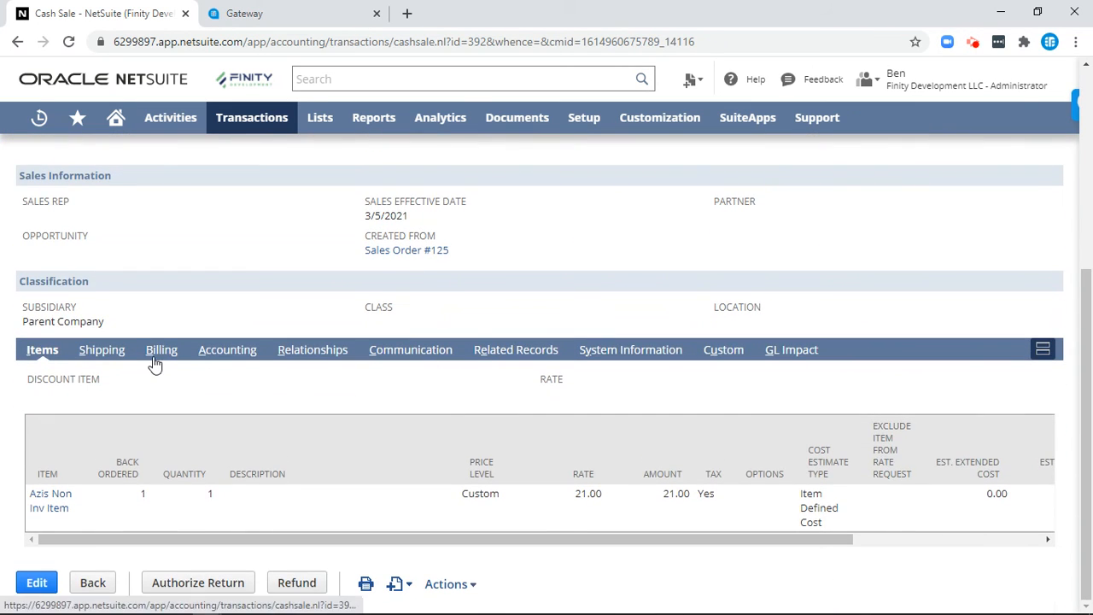
pyautogui.click(160, 351)
pyautogui.scroll(-3, 167, 371)
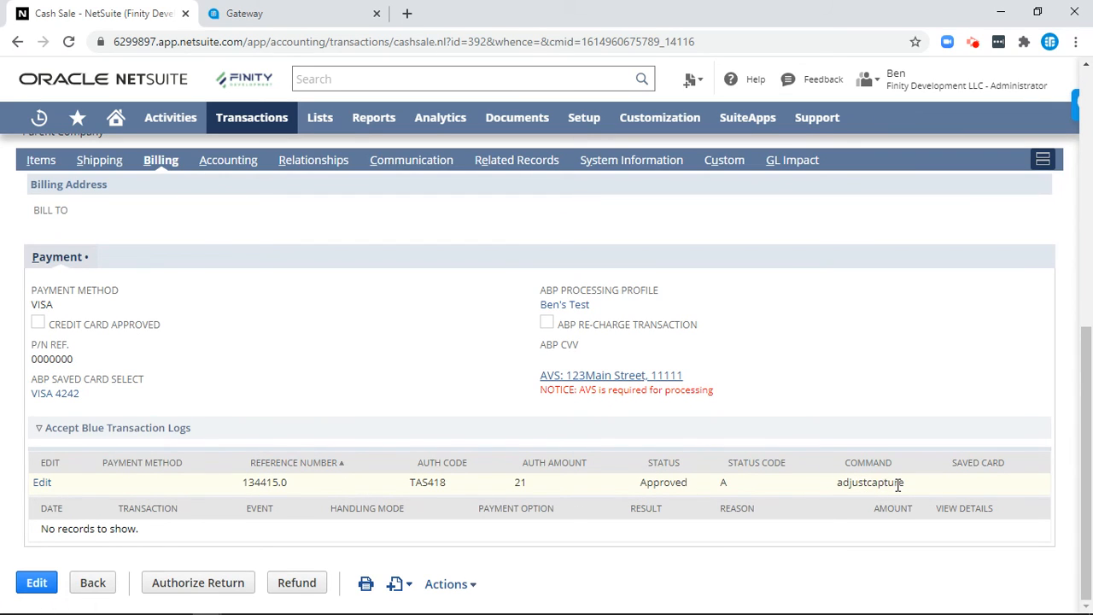
pyautogui.scroll(6, 299, 409)
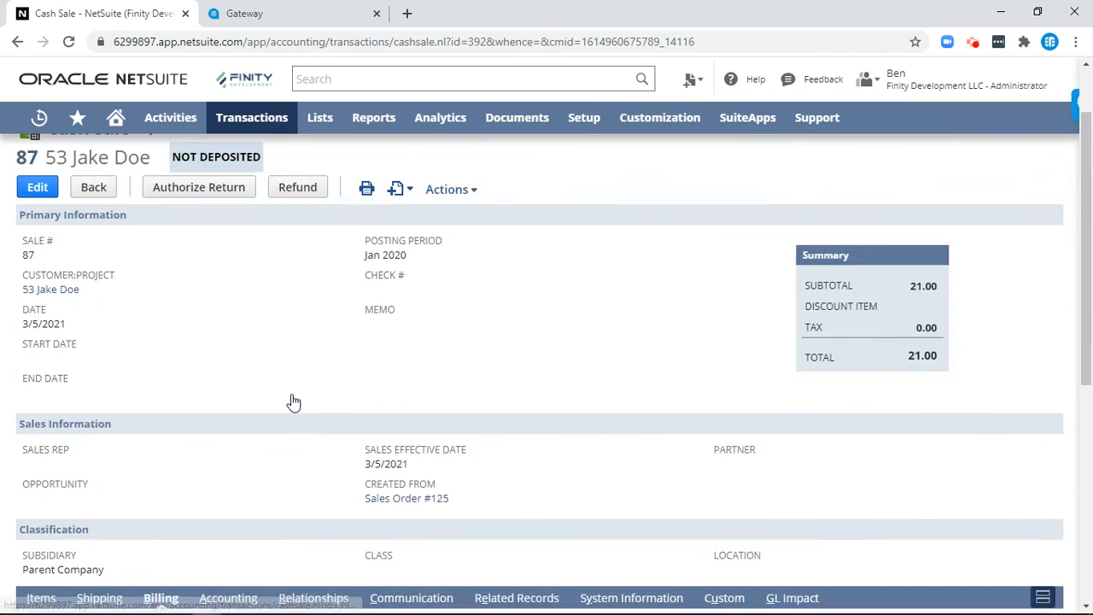
# Switch to the accept.blue gateway, refresh the report to check the newest transaction's amount and status, and return to the NetSuite cash sale
pyautogui.click(265, 17)
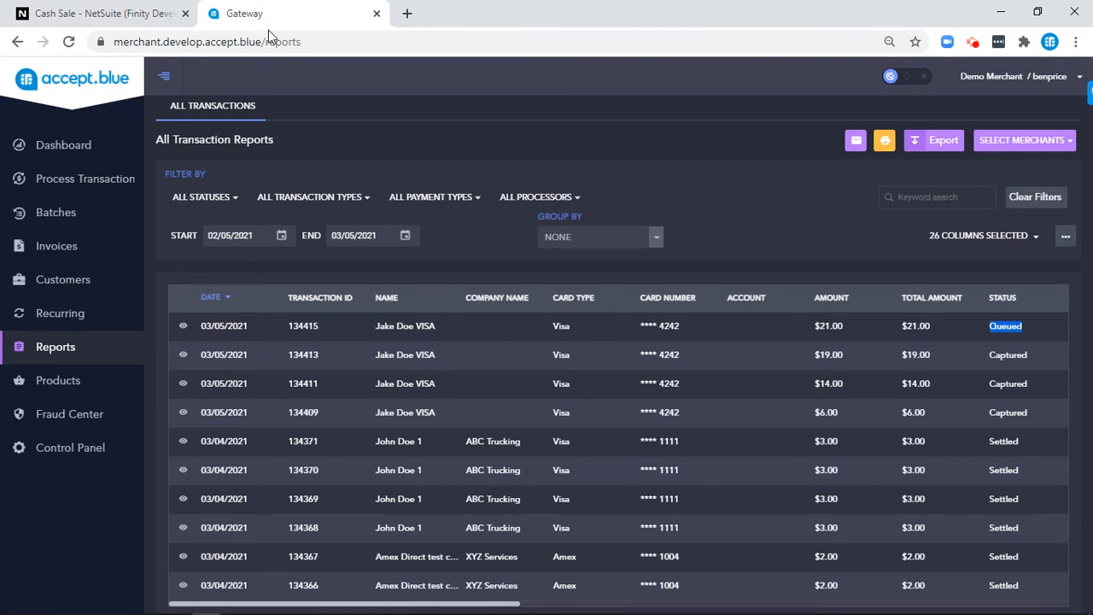
pyautogui.click(68, 41)
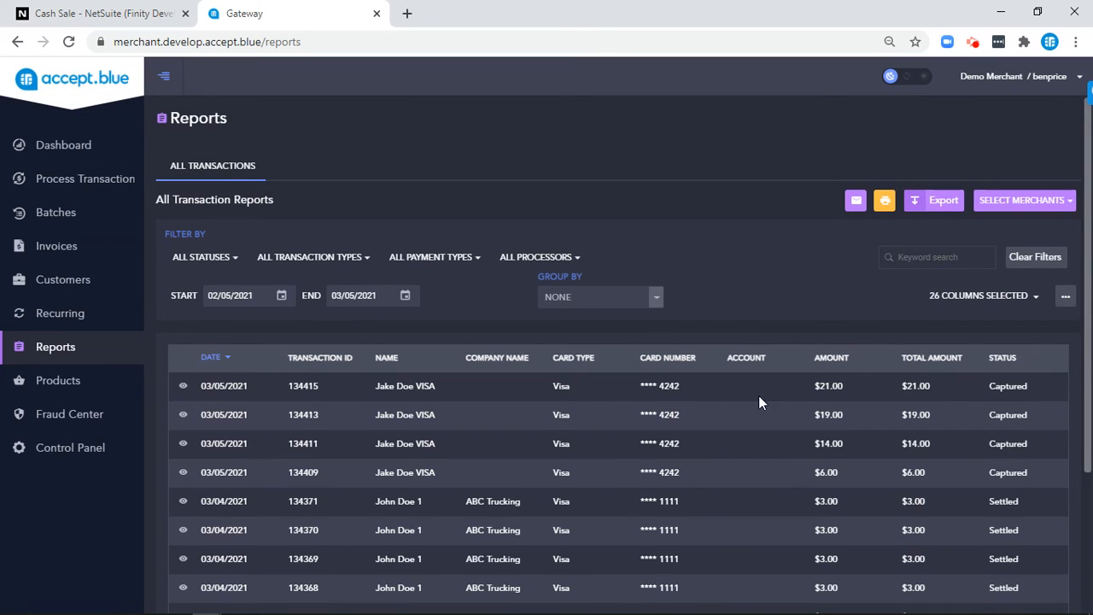
pyautogui.moveTo(818, 391); pyautogui.dragTo(851, 394)
pyautogui.moveTo(987, 386); pyautogui.dragTo(1032, 389)
pyautogui.click(812, 326)
pyautogui.click(103, 16)
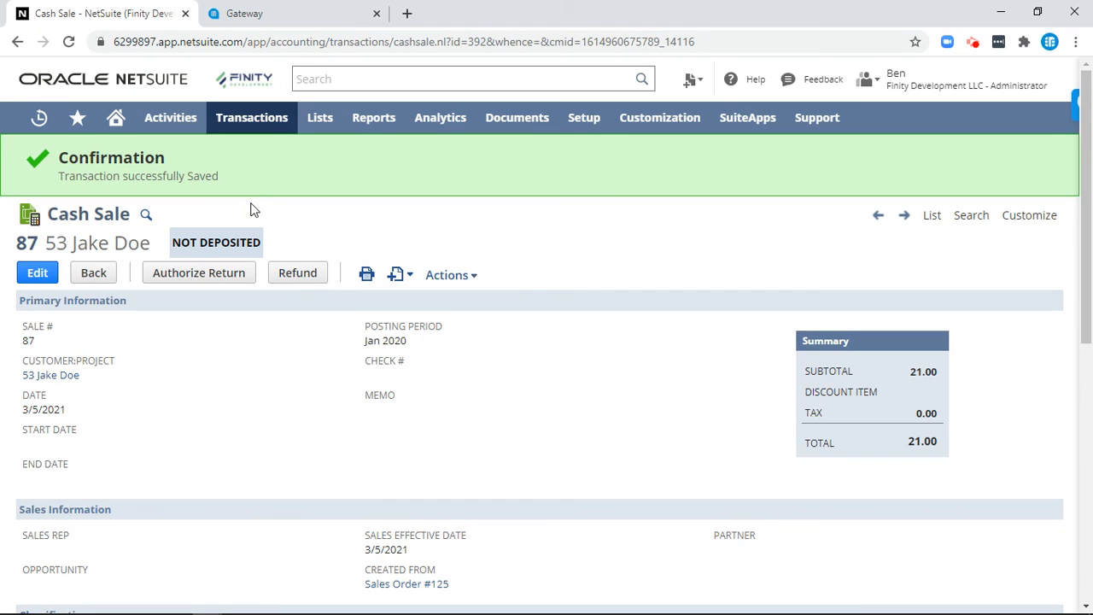